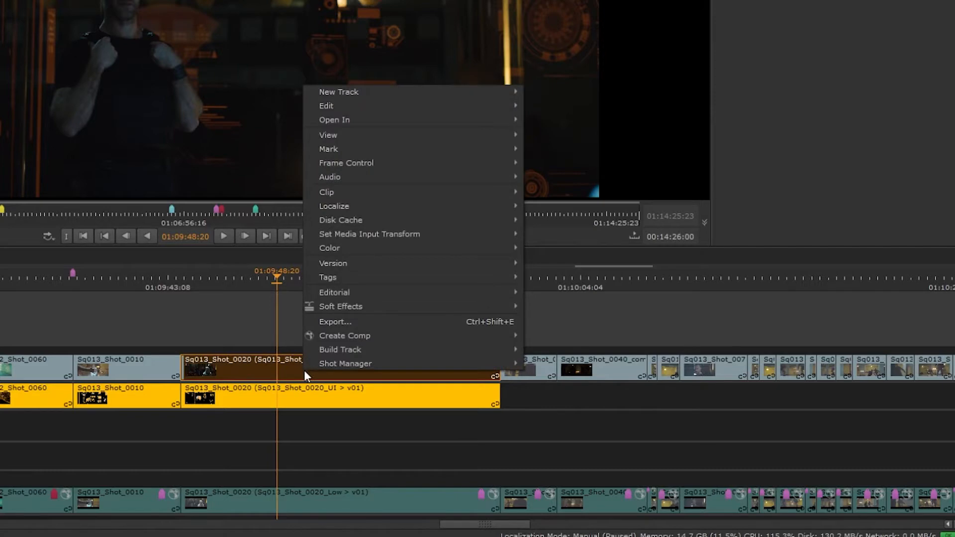
Look up where soft effects are offered for the timeline clip and for the selected shots in the spreadsheet
mouse_move(413, 307)
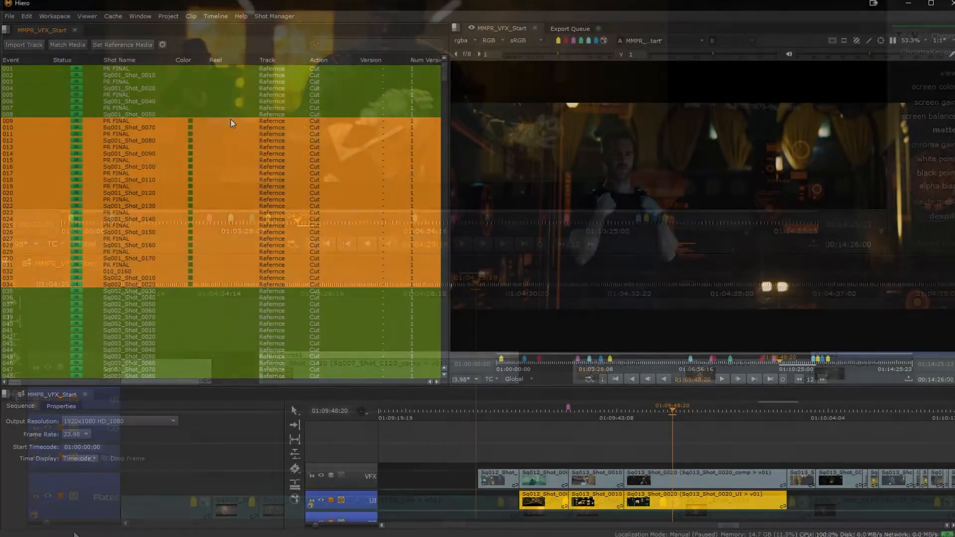
right_click(230, 119)
mouse_move(250, 128)
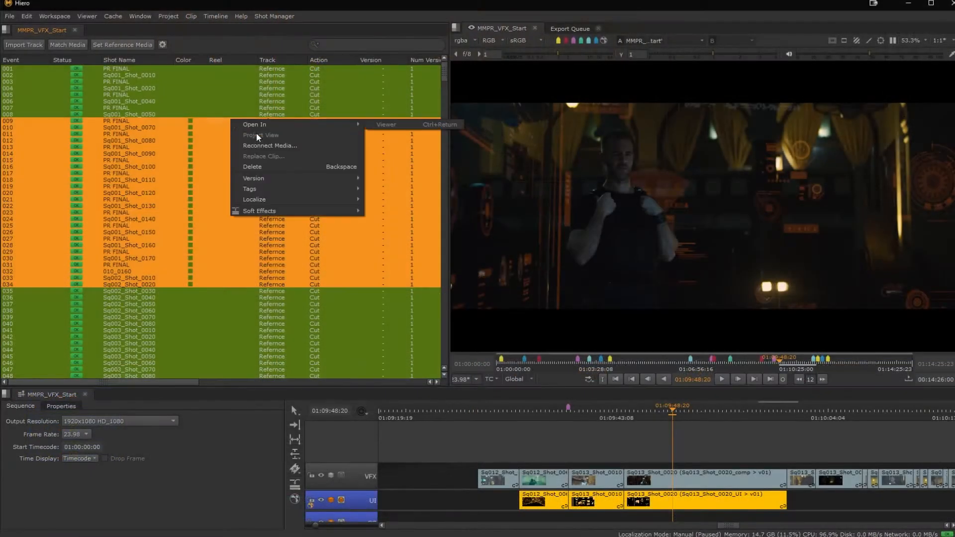
mouse_move(299, 211)
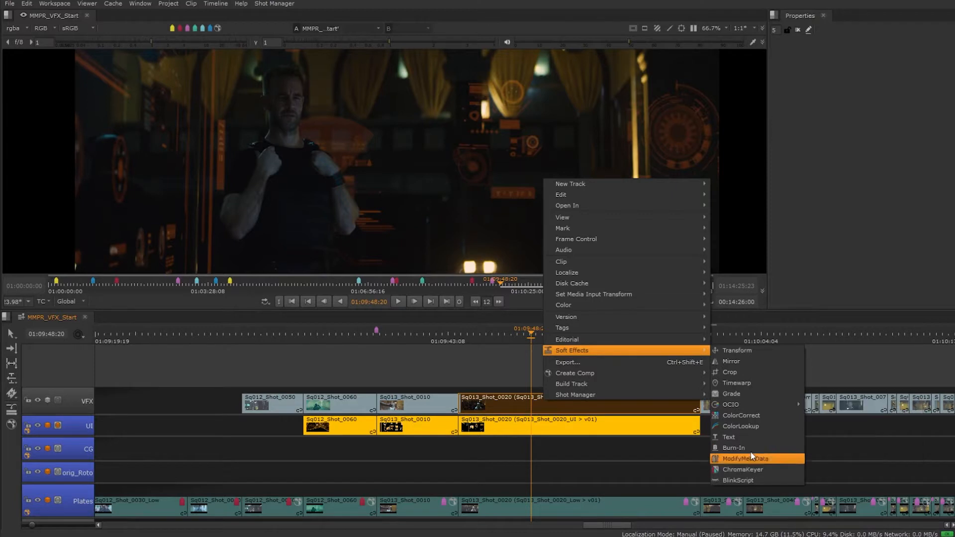
Add a Grade soft effect to the Sq013_Shot_0020 comp clip, raise its gain to 2.1 and adjust its gamma
click(746, 394)
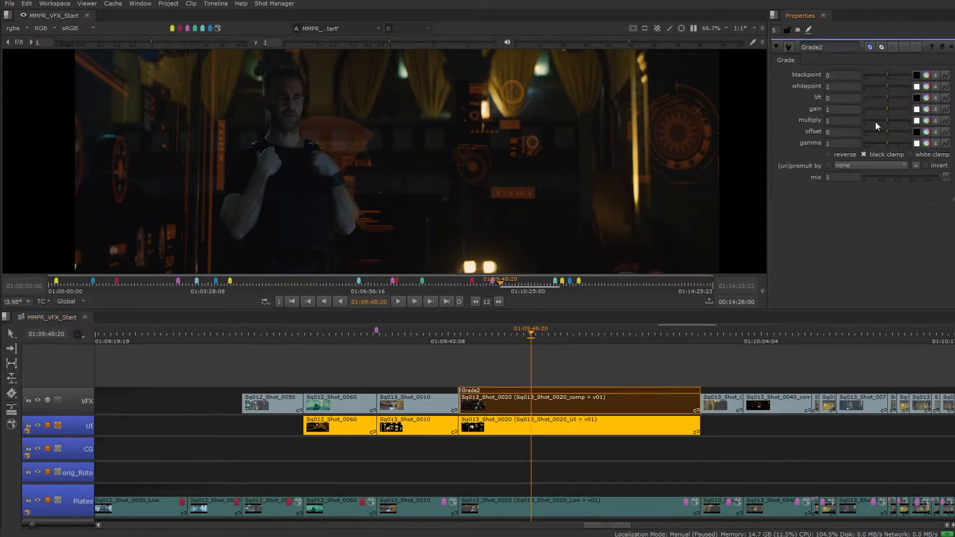
drag(889, 108, 897, 106)
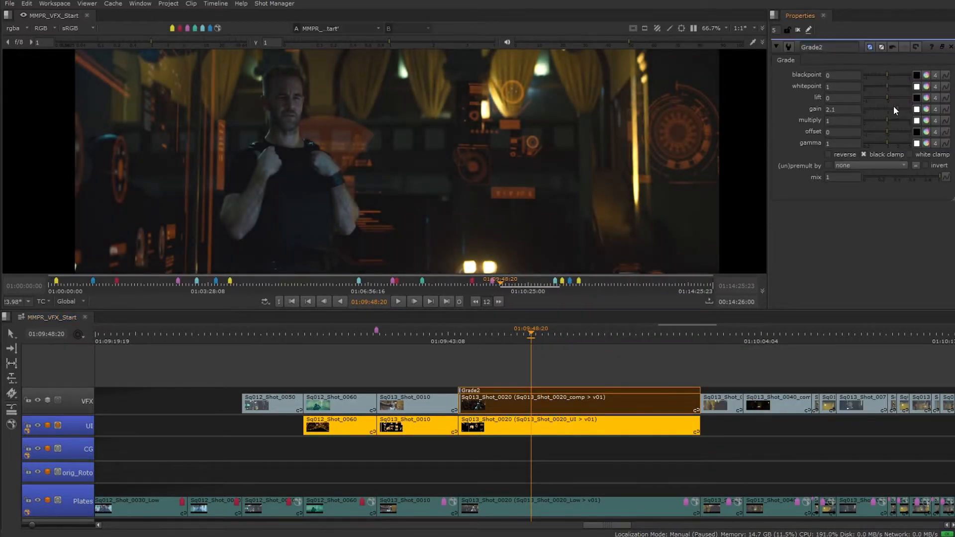
drag(888, 145, 887, 145)
Open the Sq013_Shot_0020 comp v01 clip from the VFX track in its own timeline view
click(598, 364)
click(588, 402)
key(alt+v)
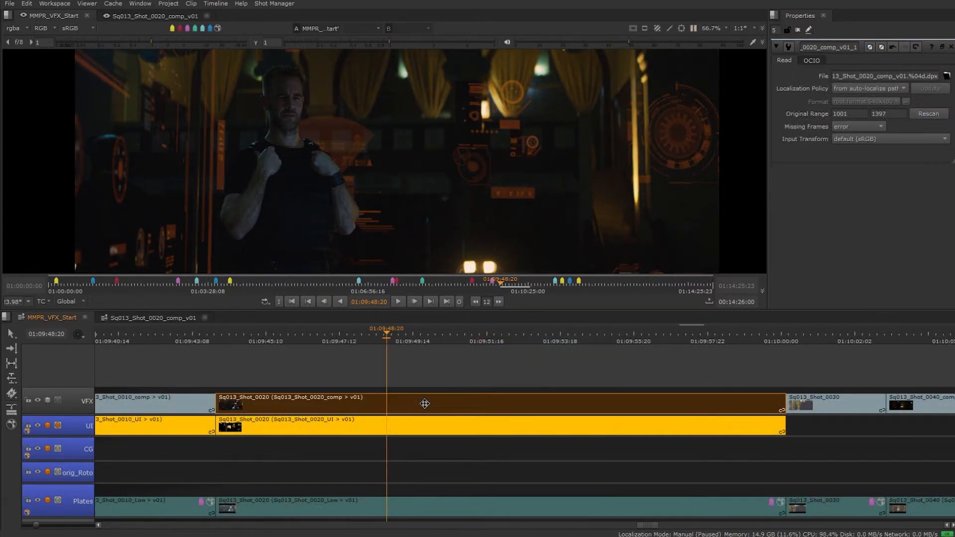
right_click(425, 404)
mouse_move(511, 208)
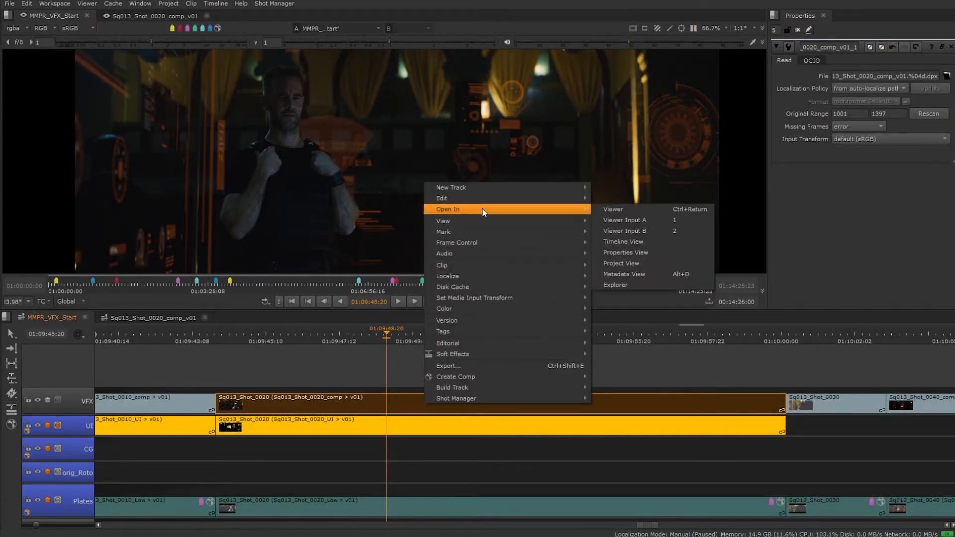
click(643, 246)
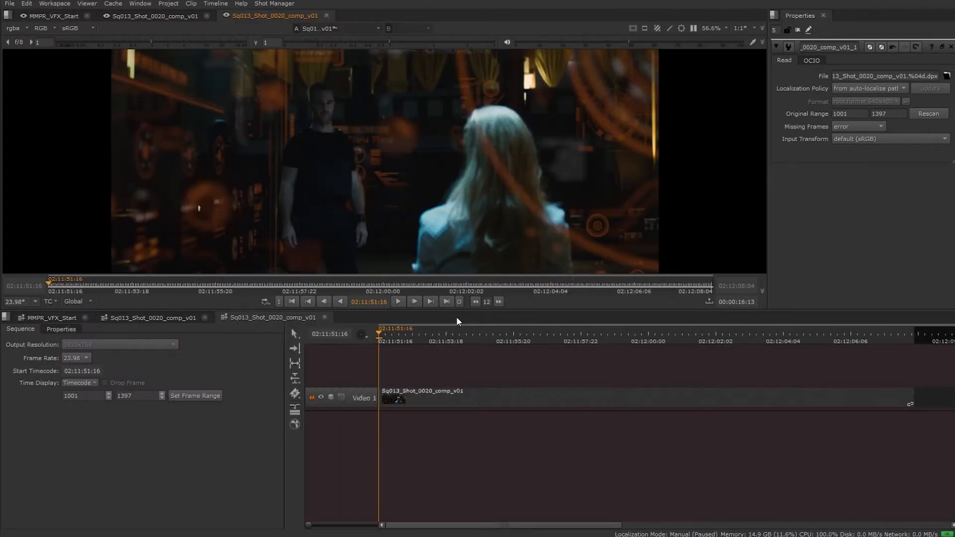
Add a Grade to the opened source clip and shift its gamma temperature to 1 for gamma values 0.5, 1, 1.5, 1
click(295, 393)
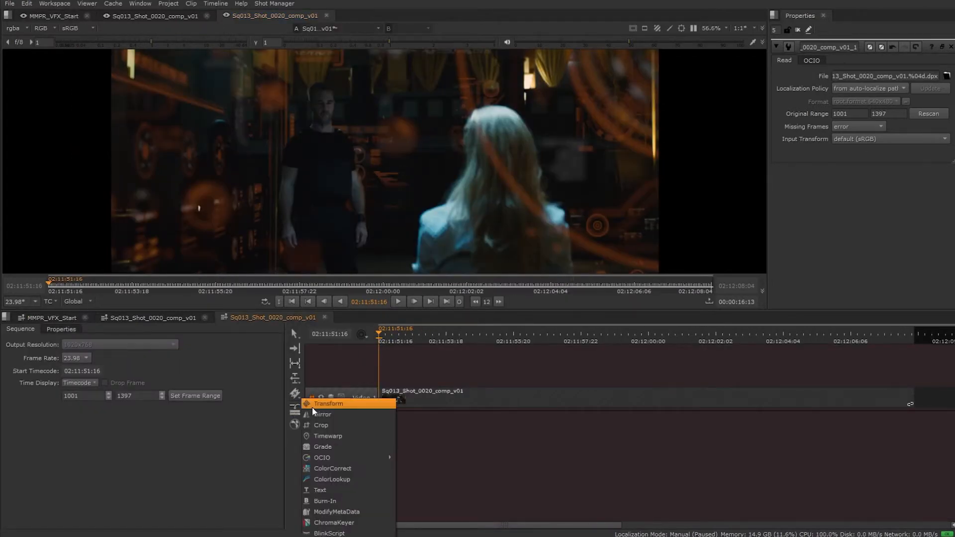
click(335, 446)
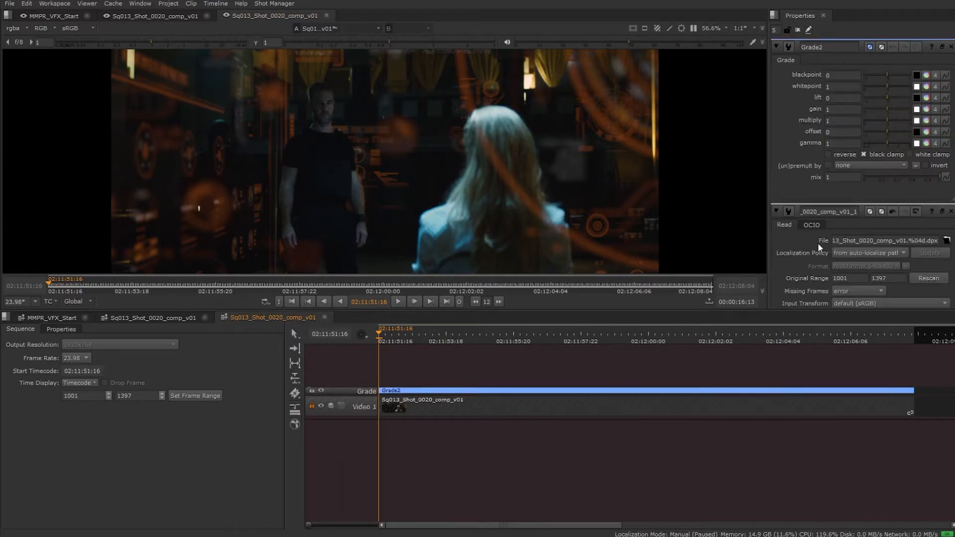
click(927, 143)
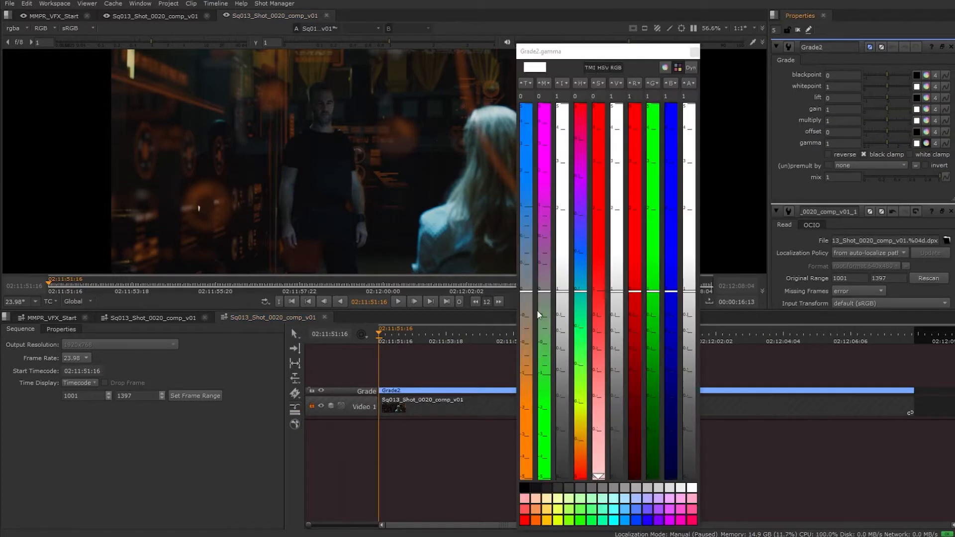
click(529, 278)
drag(529, 278, 527, 207)
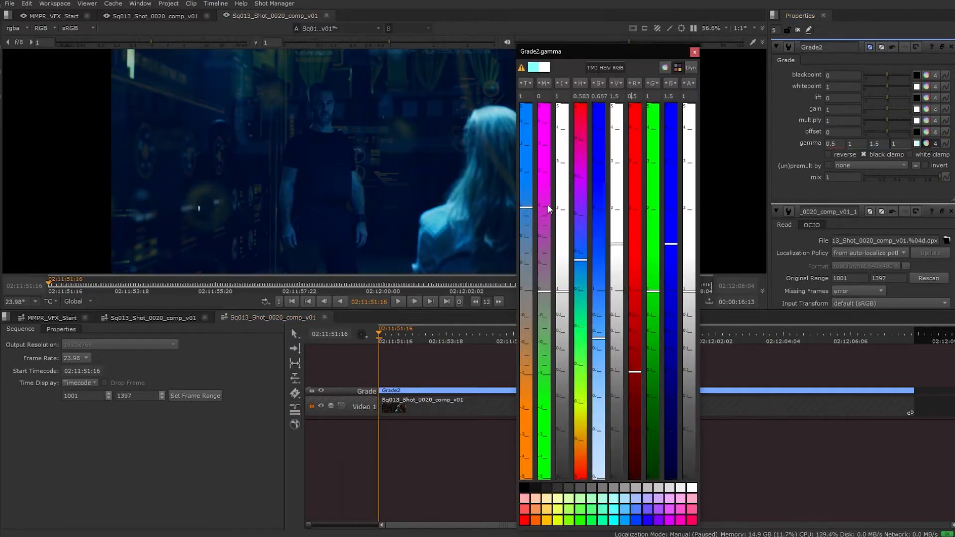
click(694, 52)
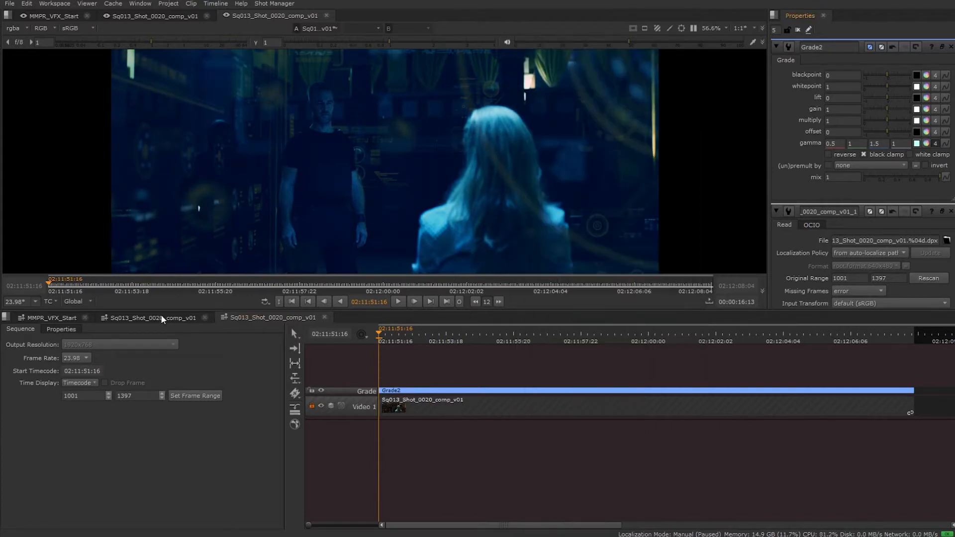
Return to the MMPR_VFX_Start timeline and compare the Sq013_Shot_0020 comp versions by stepping up to v03 and back to v01
click(58, 318)
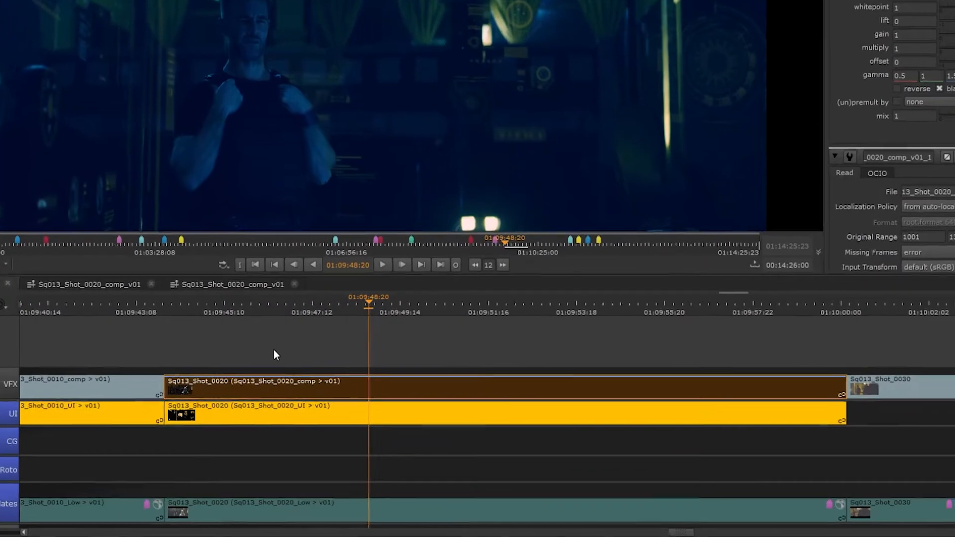
click(302, 370)
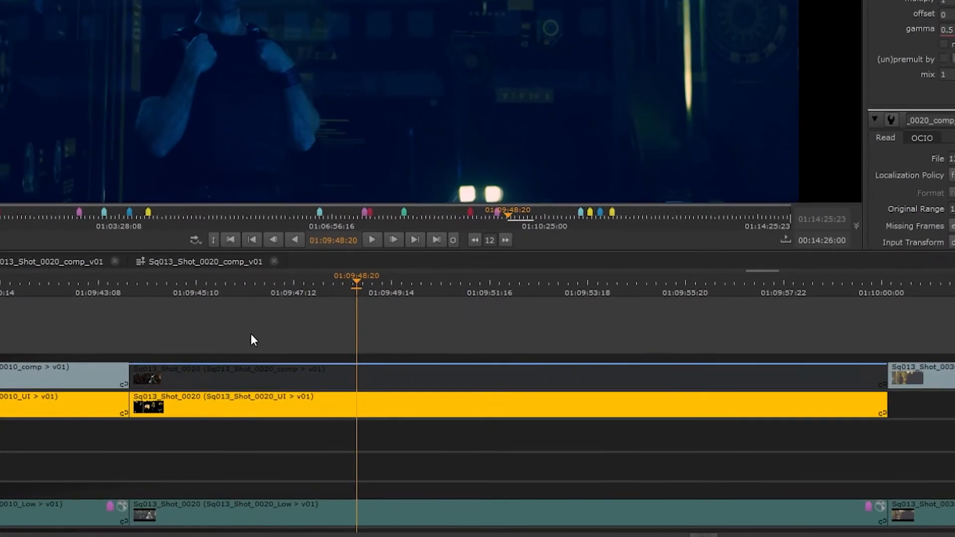
click(642, 378)
key(alt+Up)
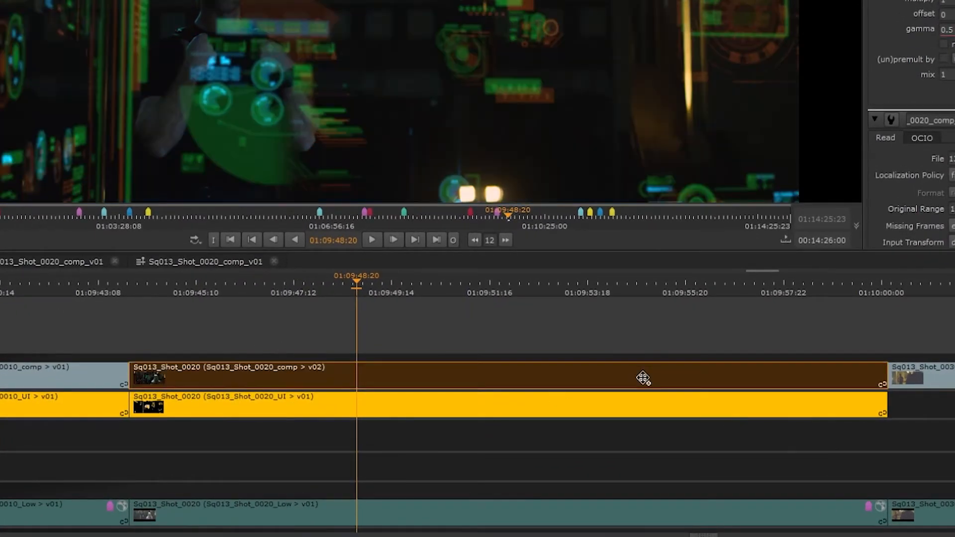
key(alt+Up)
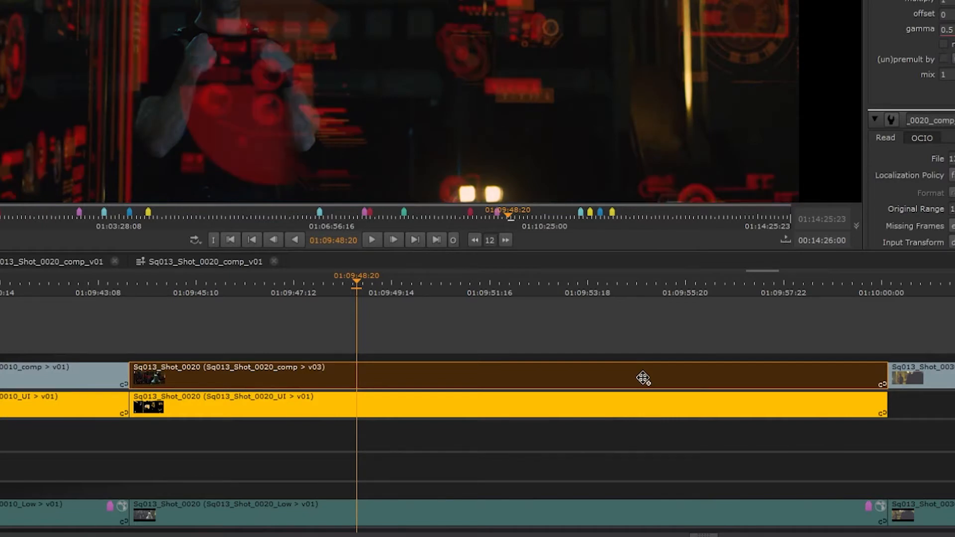
key(alt+Down)
key(alt+Down)
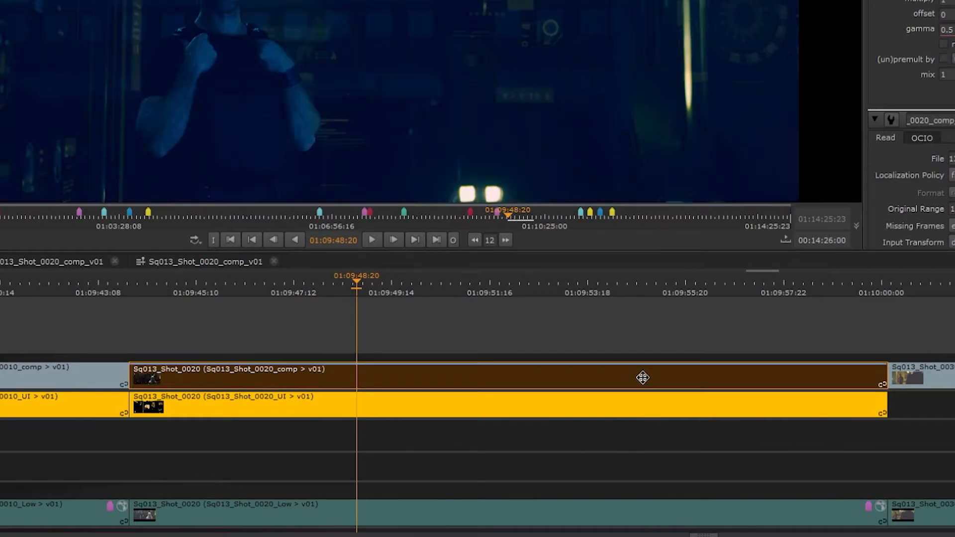
key(d)
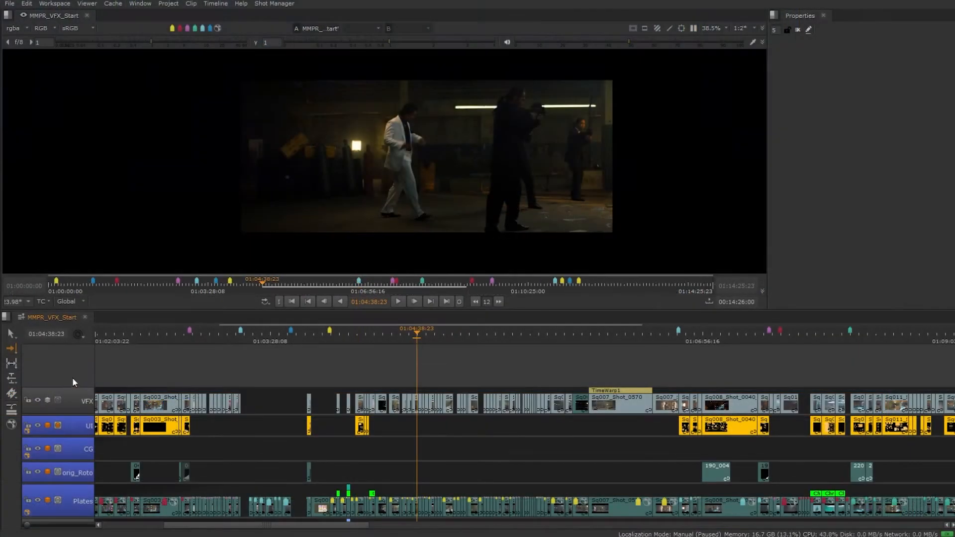
Create a new video track above the VFX track and add a Burn-In soft effect to it
right_click(70, 377)
mouse_move(72, 381)
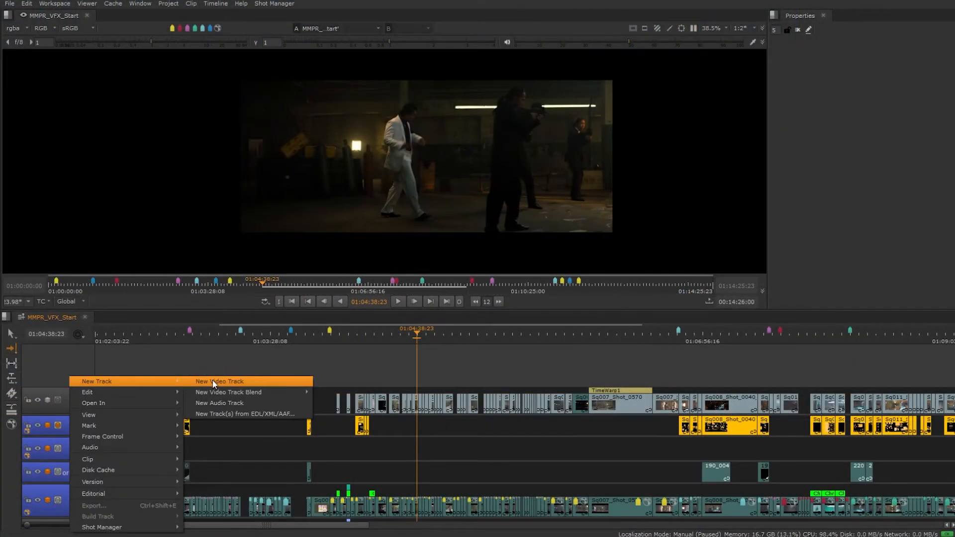
click(213, 381)
click(80, 378)
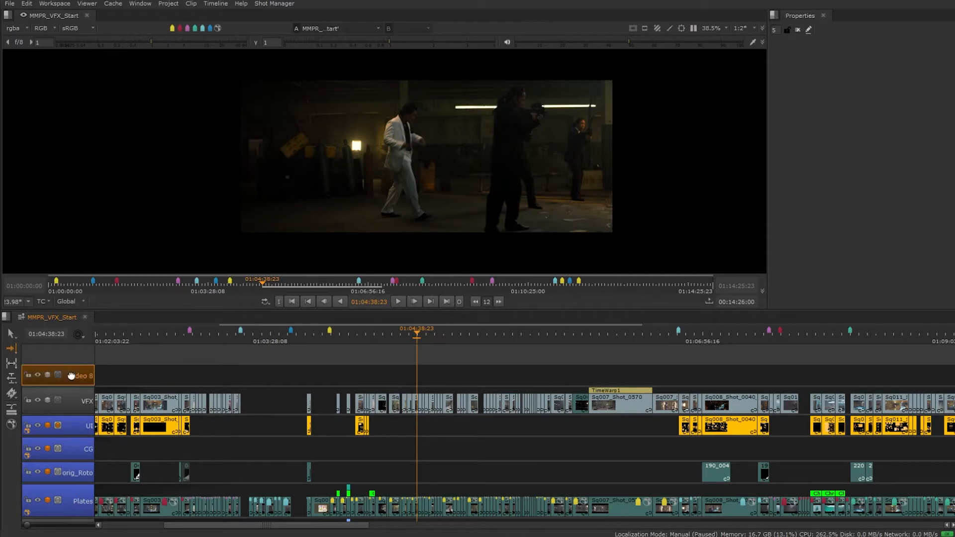
click(11, 411)
click(69, 500)
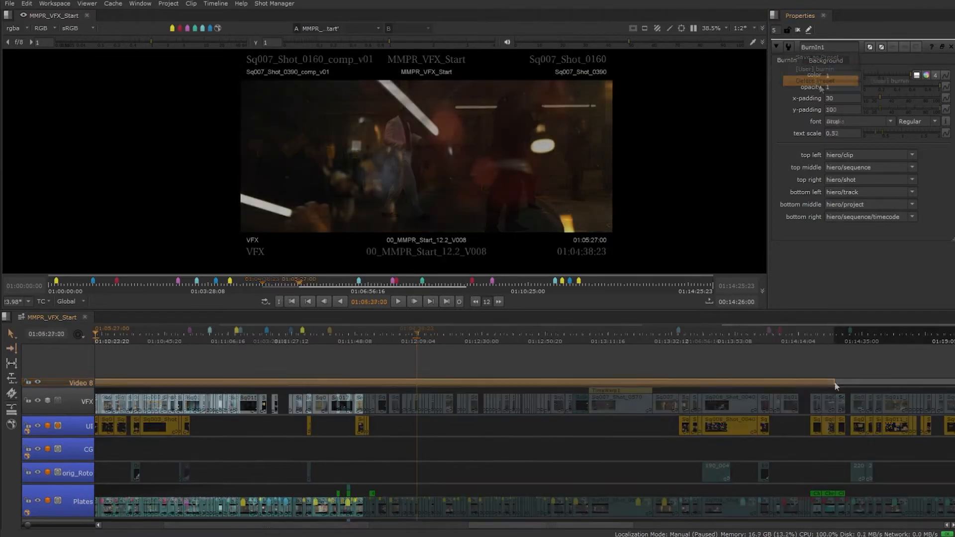
Trim and reposition the Burn-In effects along the Video 8 track
drag(836, 385, 175, 364)
drag(248, 356, 505, 383)
scroll(252, 360, down, 2)
drag(505, 383, 529, 385)
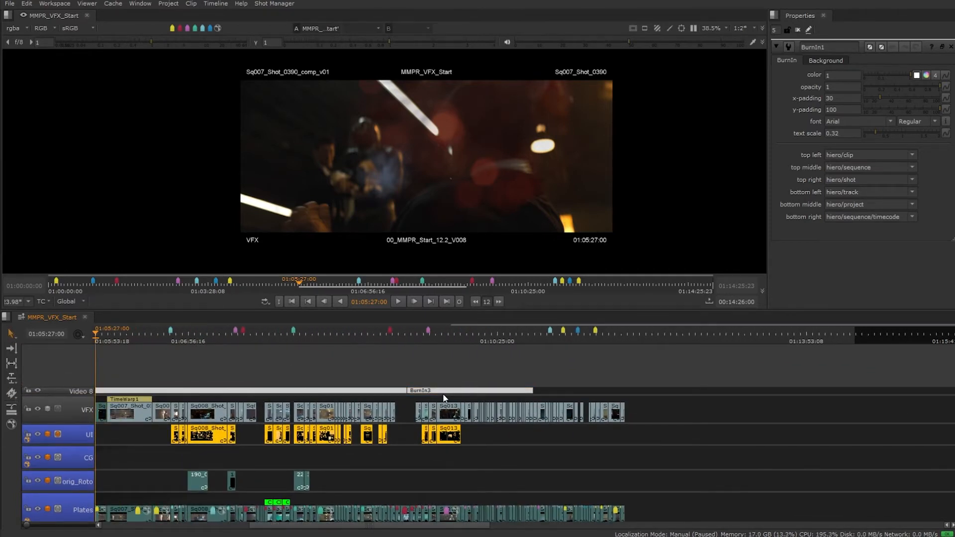
drag(422, 391, 473, 398)
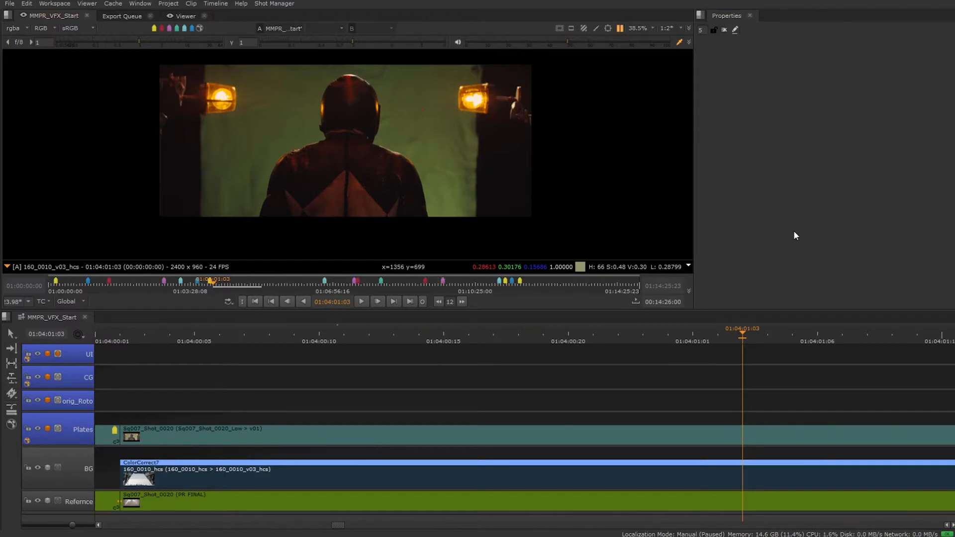
Add a ChromaKeyer to the Sq007_Shot_0020 plate, sample the green backdrop as screen color and set screen gain to 1.19
click(285, 431)
click(11, 409)
click(48, 512)
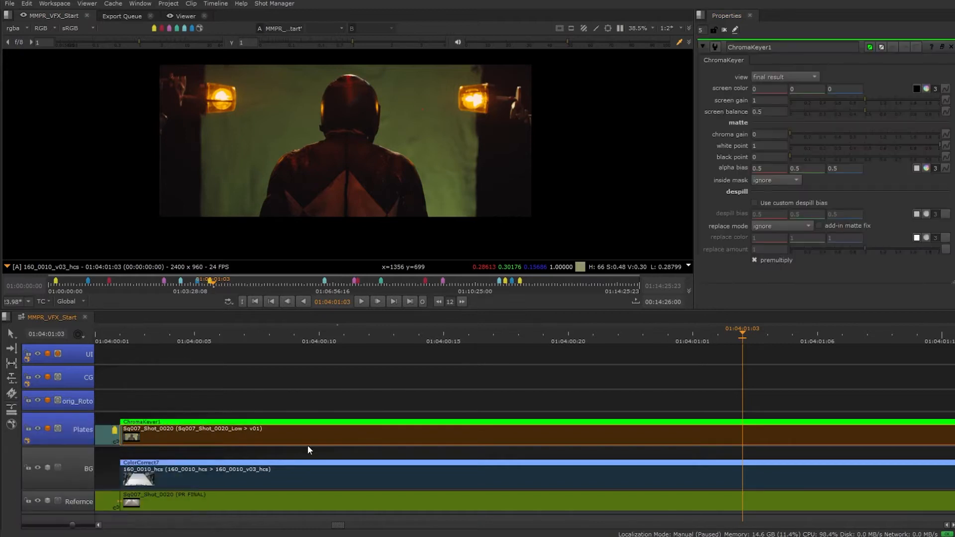
click(917, 89)
ctrl+click(426, 111)
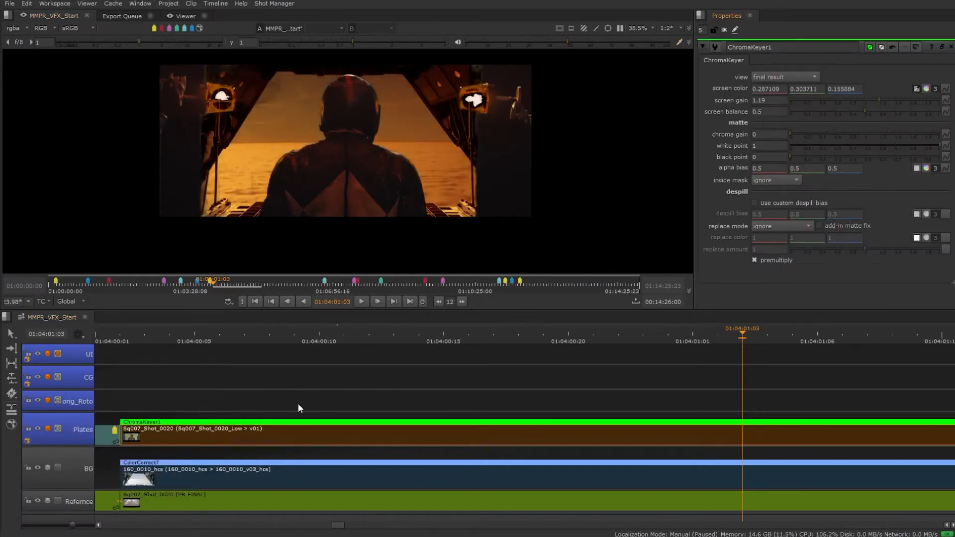
Add a Crop to the keyed plate, pull its four edges in around the figure and clear the effect properties
click(11, 409)
click(65, 429)
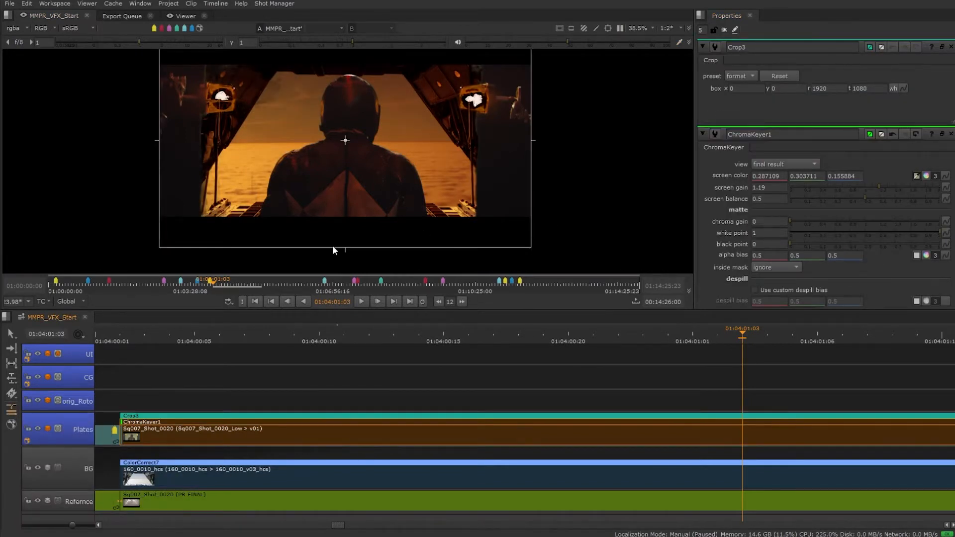
drag(354, 221, 355, 219)
drag(355, 219, 355, 267)
drag(350, 84, 349, 112)
drag(532, 190, 457, 191)
drag(157, 191, 236, 192)
click(724, 30)
drag(306, 227, 311, 200)
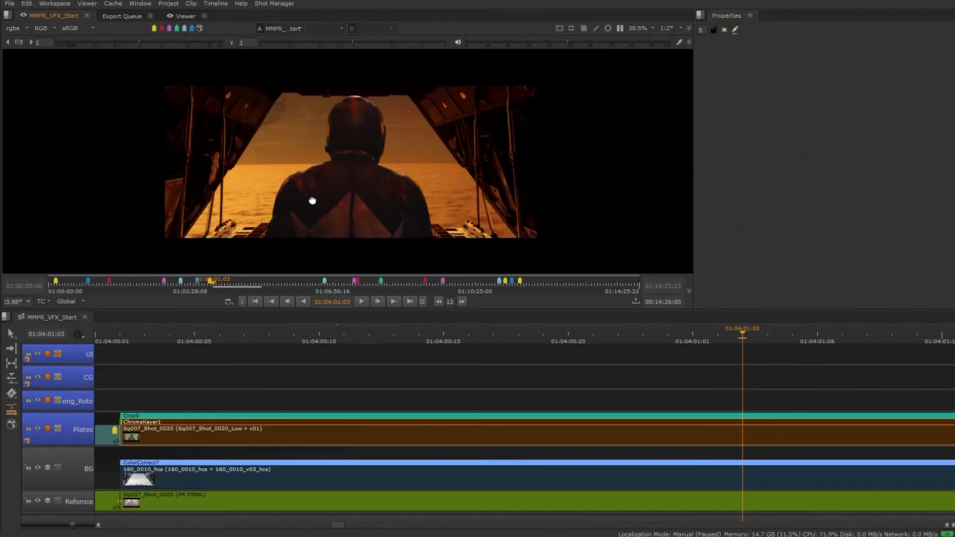
Add a Transform soft effect to the cropped plate and set its scale to 1.5
click(13, 409)
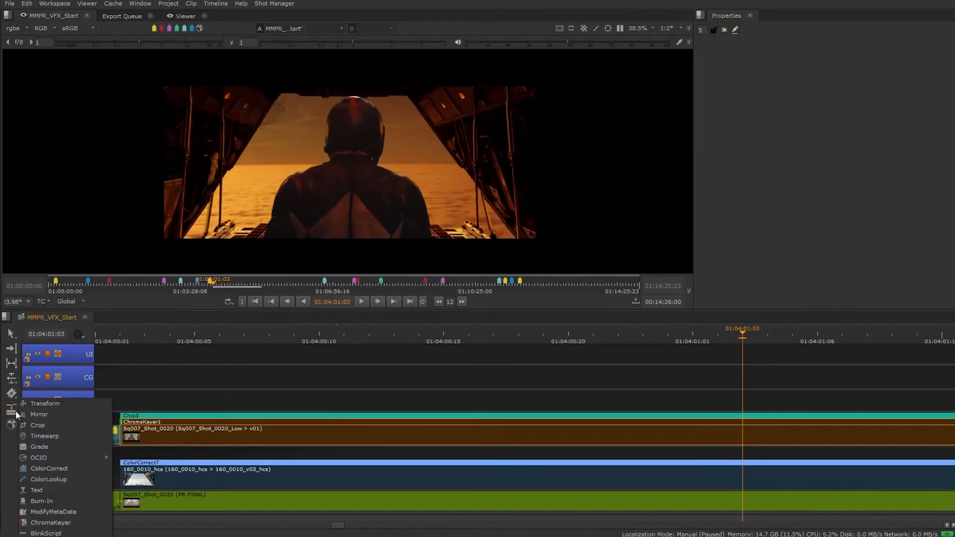
click(54, 404)
drag(855, 94, 865, 102)
drag(485, 221, 489, 183)
scroll(495, 218, up, 3)
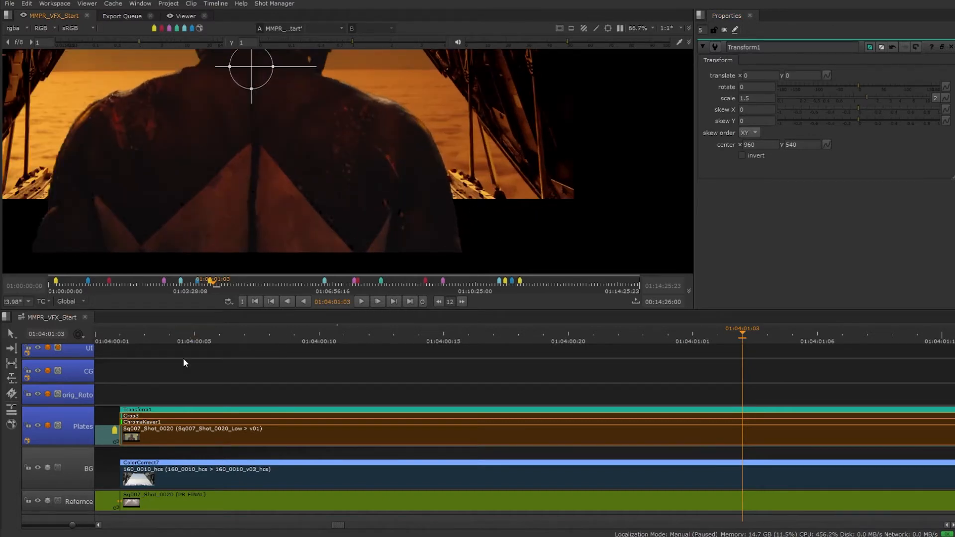
Move the Crop3 effect above Transform1 in the Sq007_Shot_0020 plate's effect stack
click(168, 421)
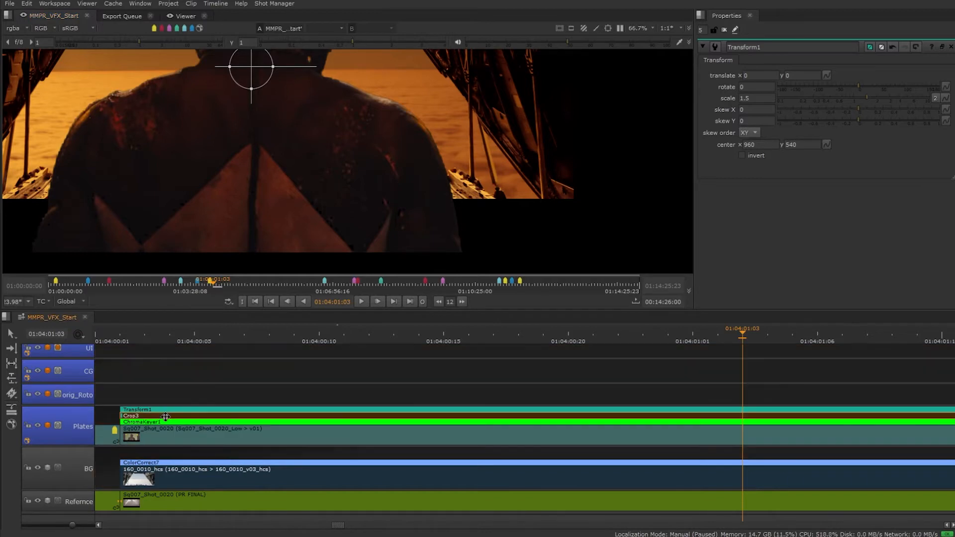
drag(165, 417, 165, 405)
drag(396, 118, 396, 243)
scroll(402, 193, down, 1)
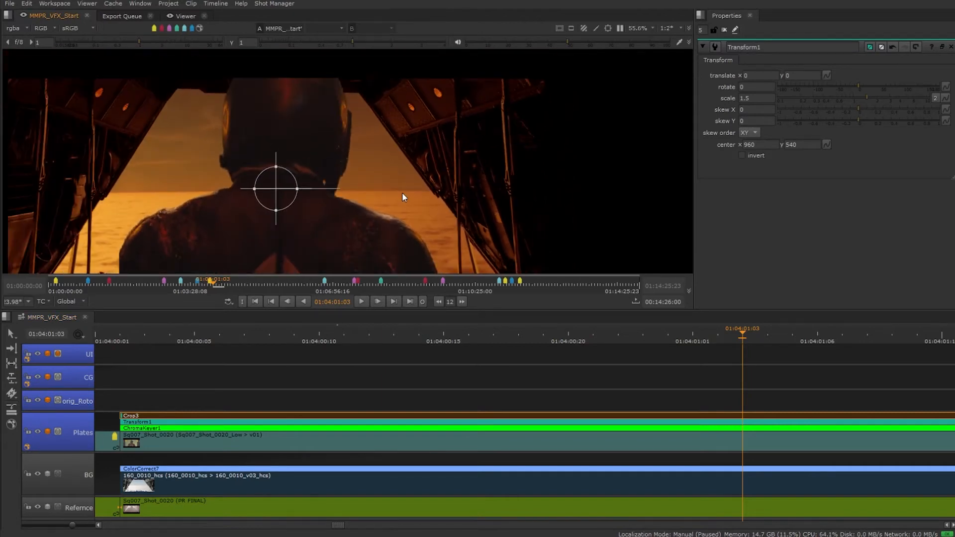
scroll(402, 192, down, 1)
drag(407, 207, 413, 186)
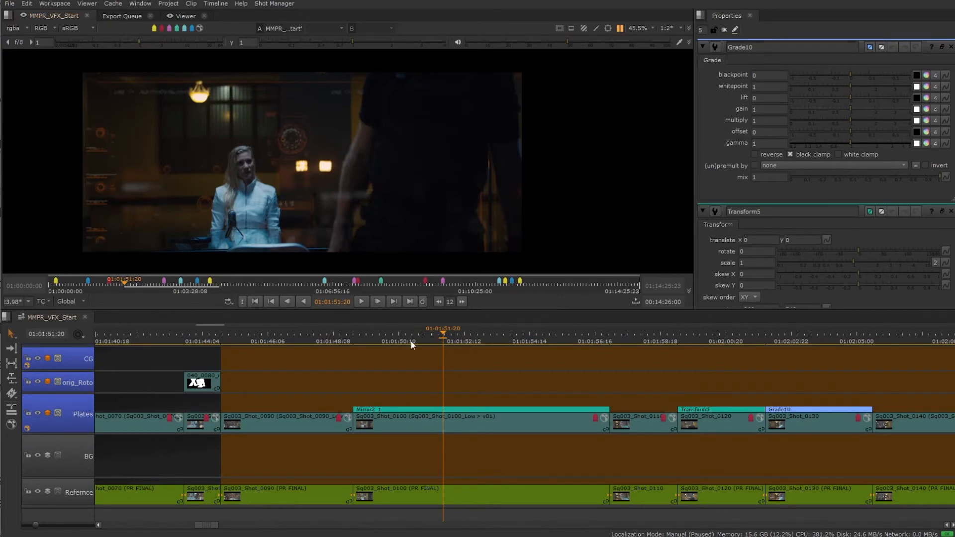
Select only the soft effects without their clips: Mirror2_1, Transform5 and Grade10 on the Plates track, and Grade2 over Sq007_Shot_0160
click(202, 359)
click(12, 333)
click(82, 342)
drag(397, 373, 766, 444)
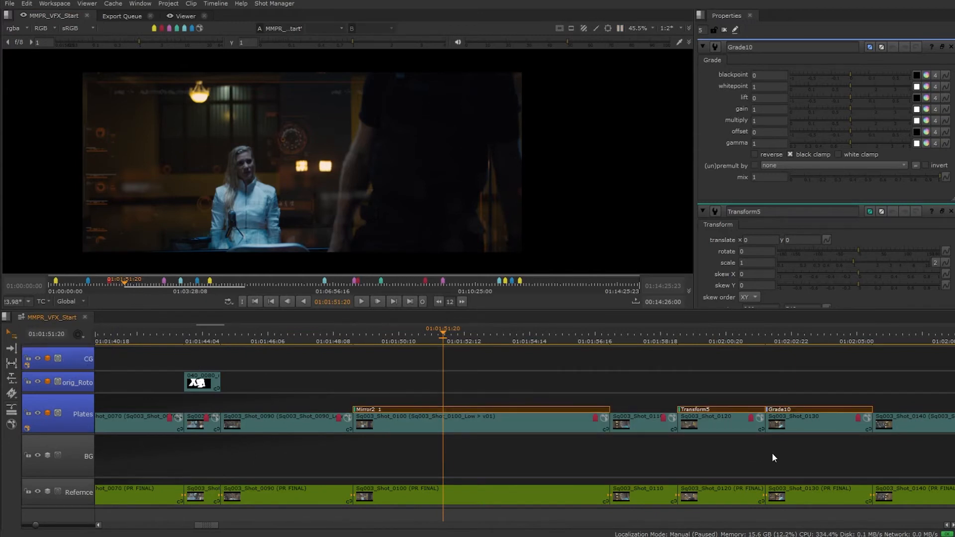
drag(482, 384, 492, 502)
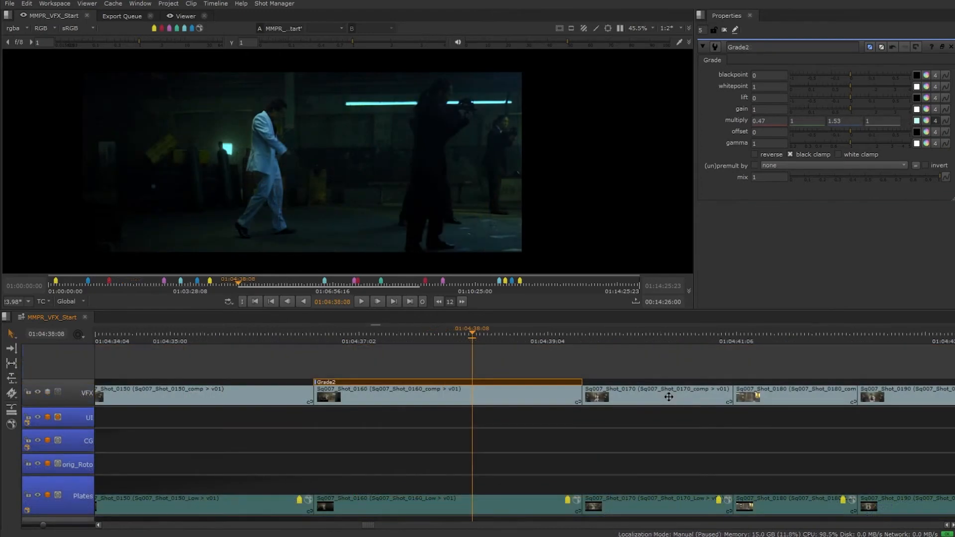
Move the playhead to Sq007_Shot_0170 and paste the copied Grade onto its comp on the VFX track
click(646, 334)
click(660, 396)
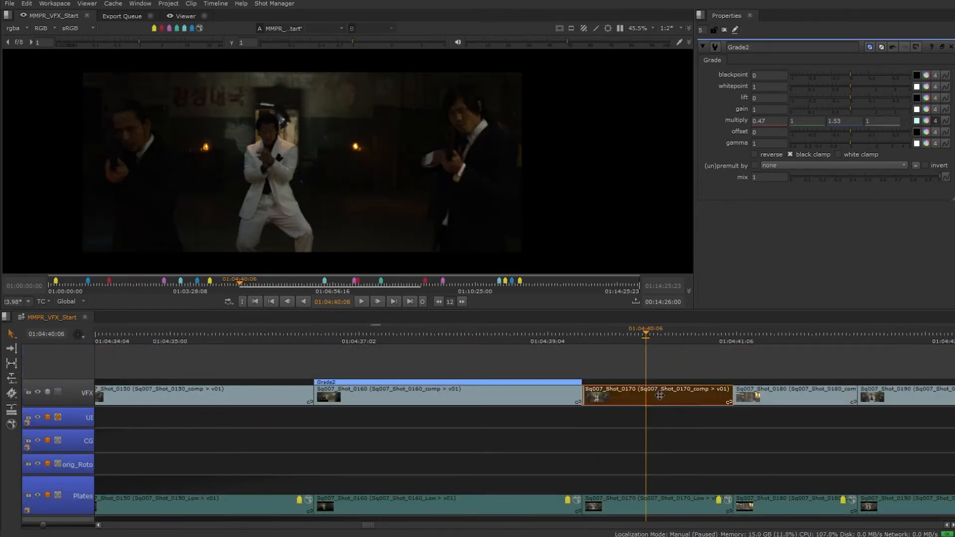
key(ctrl+v)
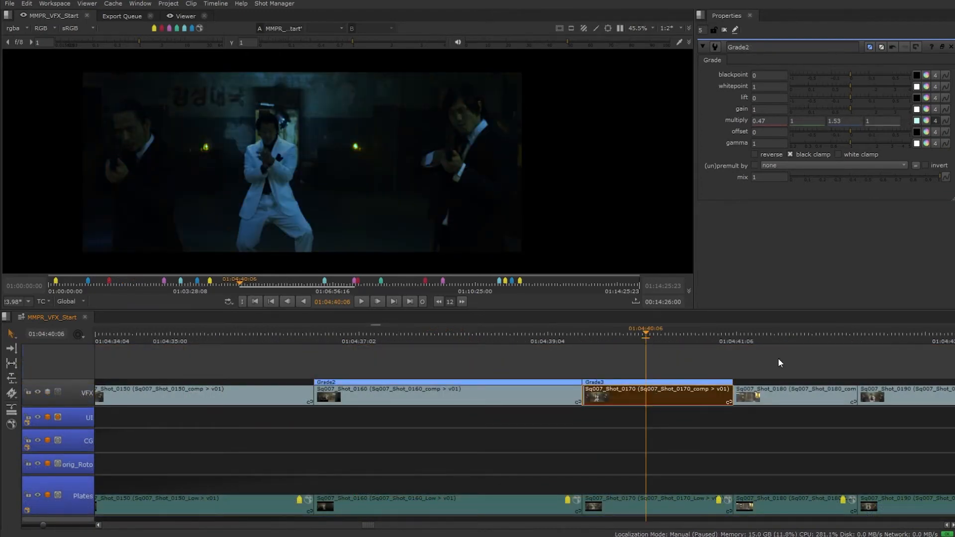
Paste the copied Grade onto the Sq007_Shot_0180, Sq007_Shot_0190 and Sq007_Shot_0200 comps at once and clear the selection
scroll(800, 356, down, 3)
drag(800, 355, 807, 434)
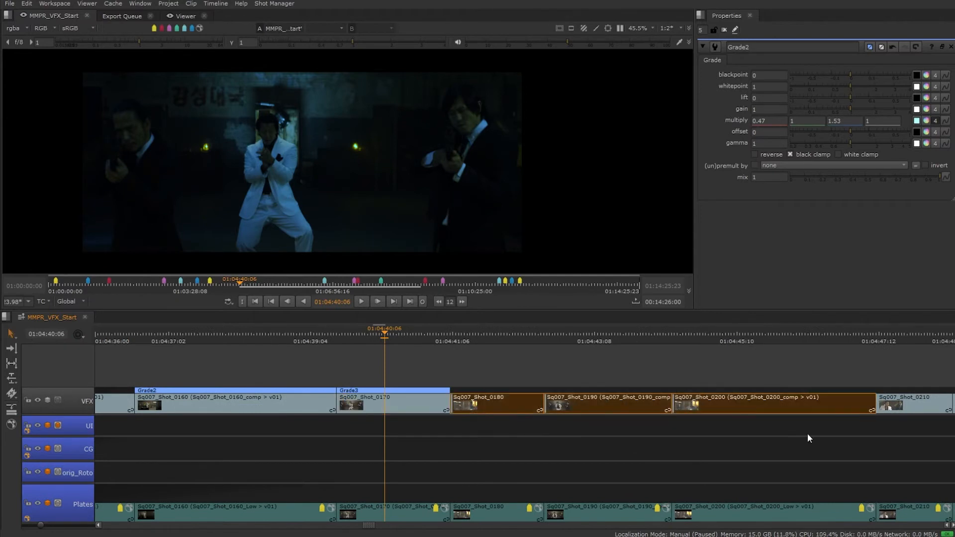
key(ctrl+v)
click(577, 361)
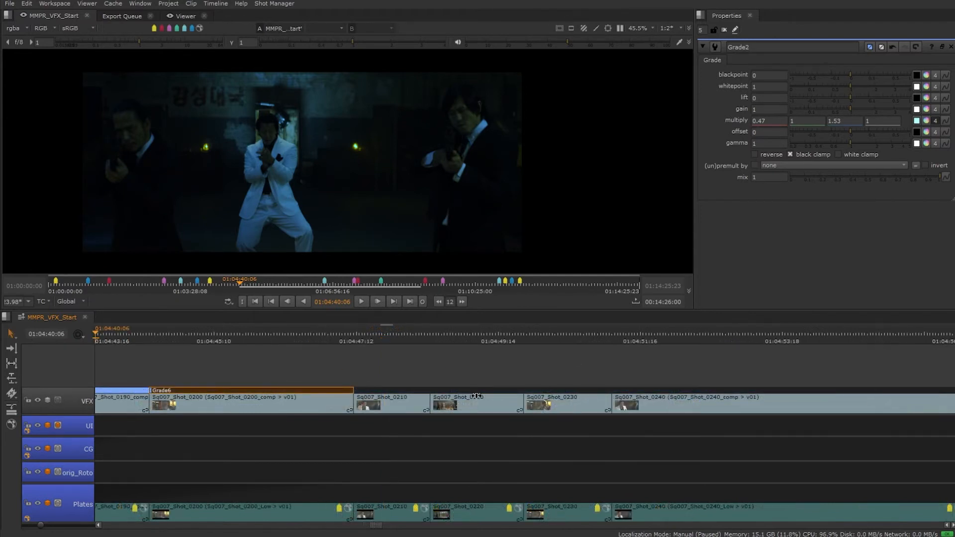
Clone Grade6 onto the Sq007_Shot_0230 and Sq007_Shot_0240 comps and declone the copy over Sq007_Shot_0230
drag(572, 346, 666, 417)
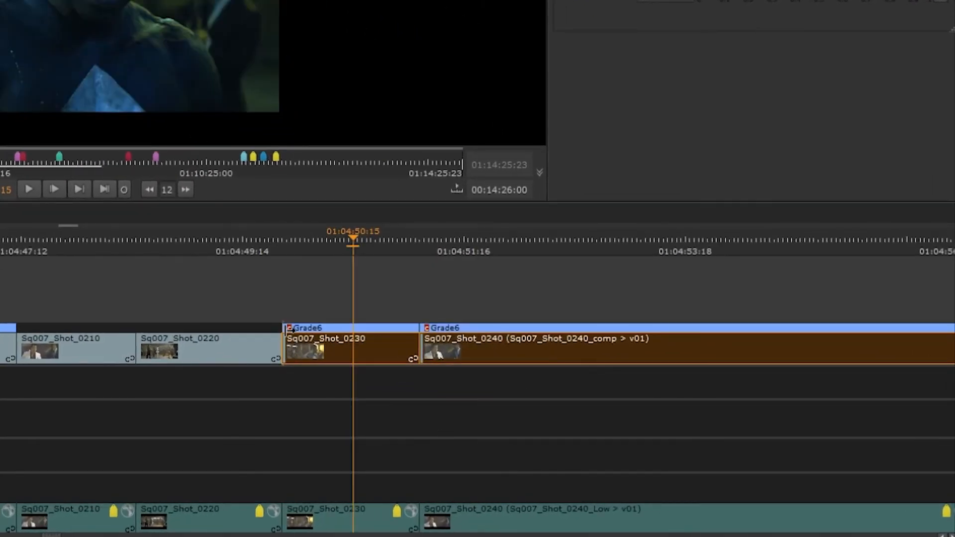
right_click(321, 313)
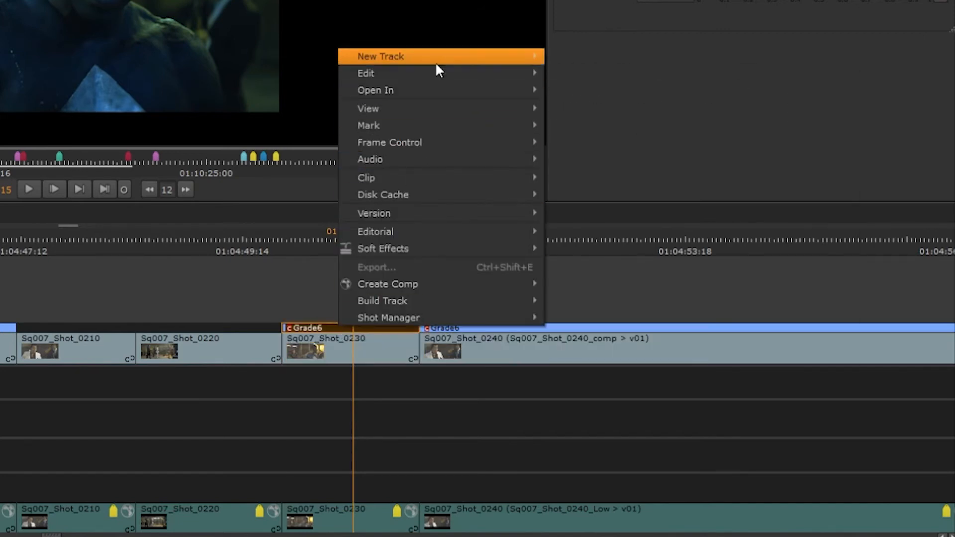
mouse_move(440, 75)
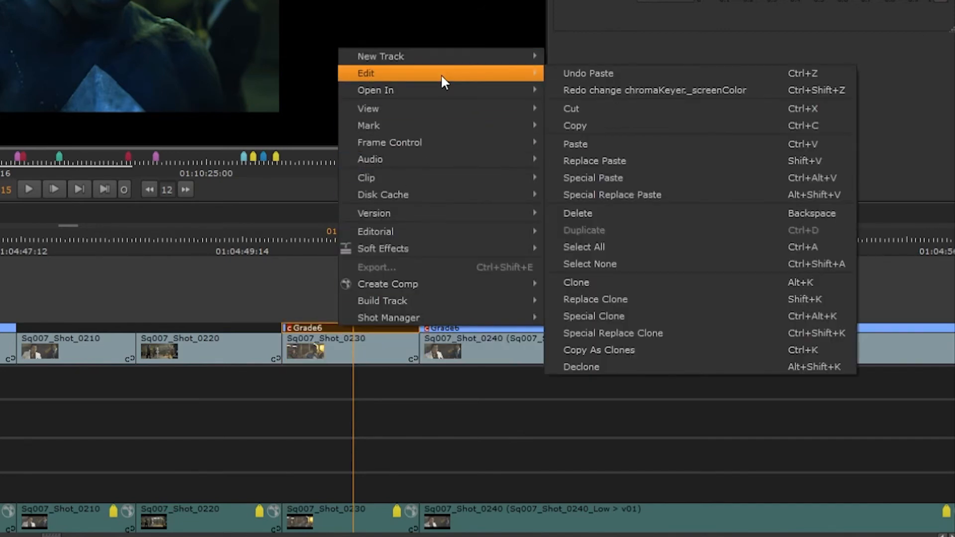
click(600, 366)
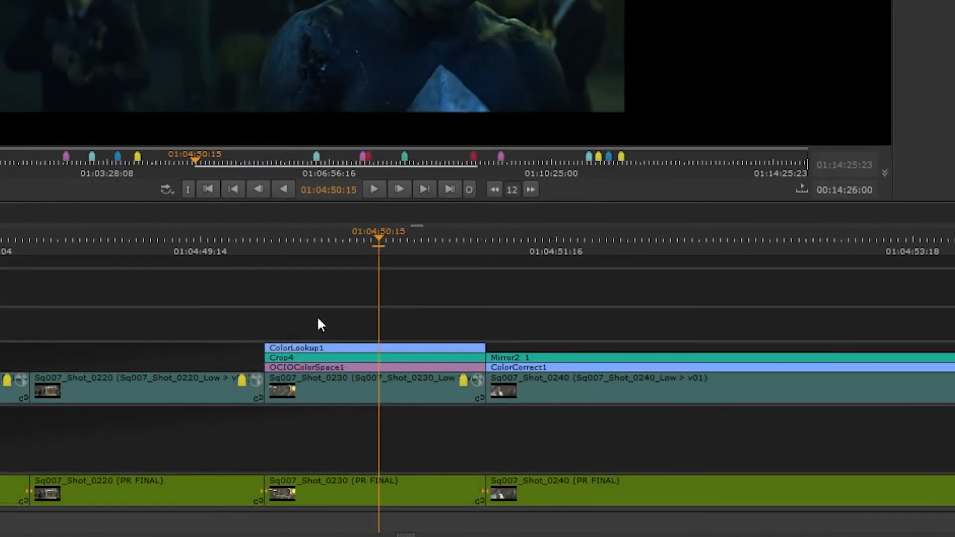
Copy the ColorLookup, Crop and OCIOColorSpace effects from the Sq007_Shot_0230 plate and use Replace Paste to swap them in on the Sq007_Shot_0240 plate
drag(319, 320, 341, 363)
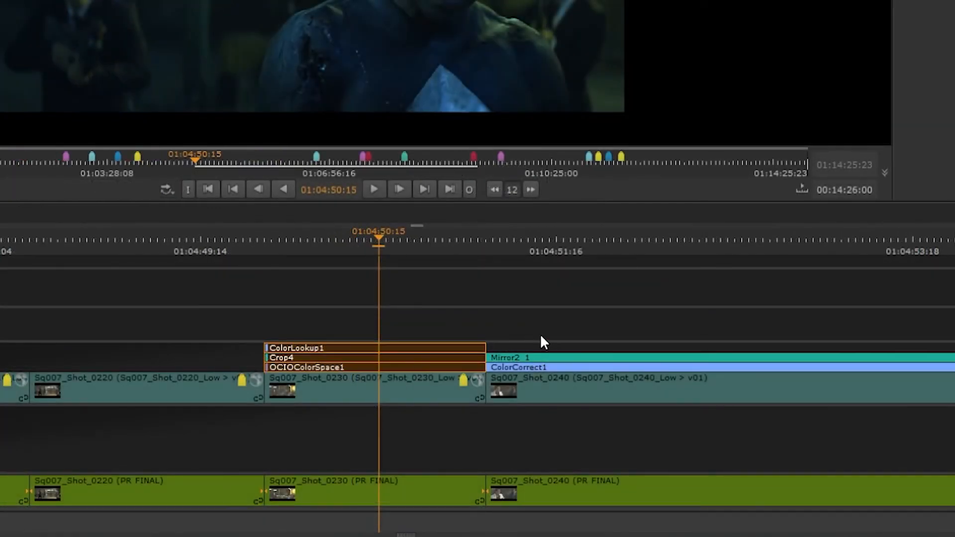
click(545, 387)
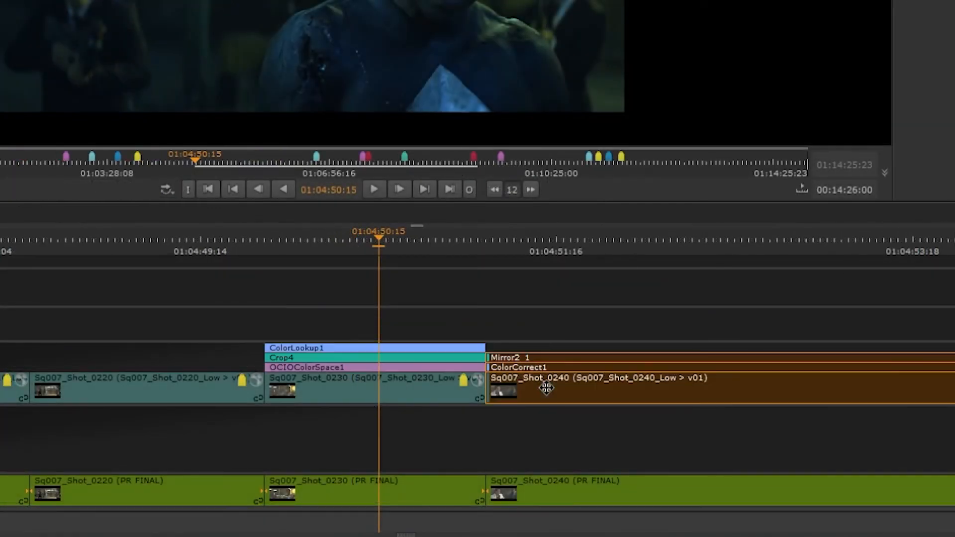
right_click(546, 387)
mouse_move(802, 72)
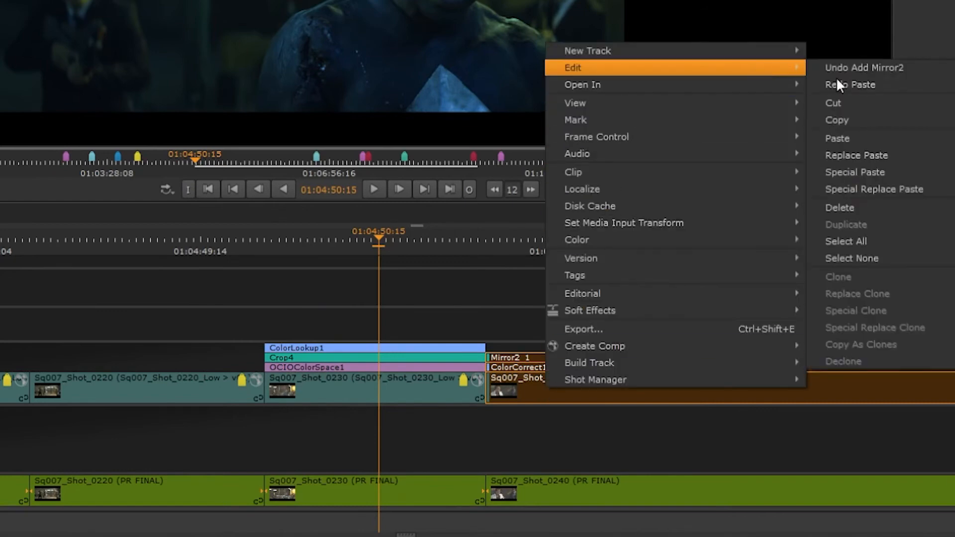
click(883, 155)
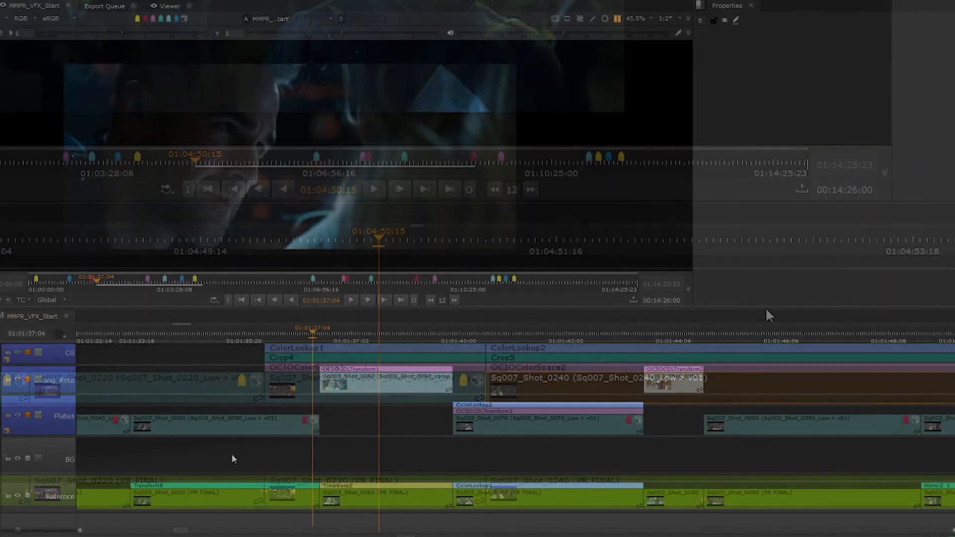
Copy the Transform, TimeWarp and ColorLookup effects from the reference track and Special Paste them across the Sq003_Shot_0060, Sq003_Shot_0070 and Sq003_Shot_0080 clips above
drag(231, 460, 570, 484)
drag(418, 363, 702, 438)
right_click(579, 429)
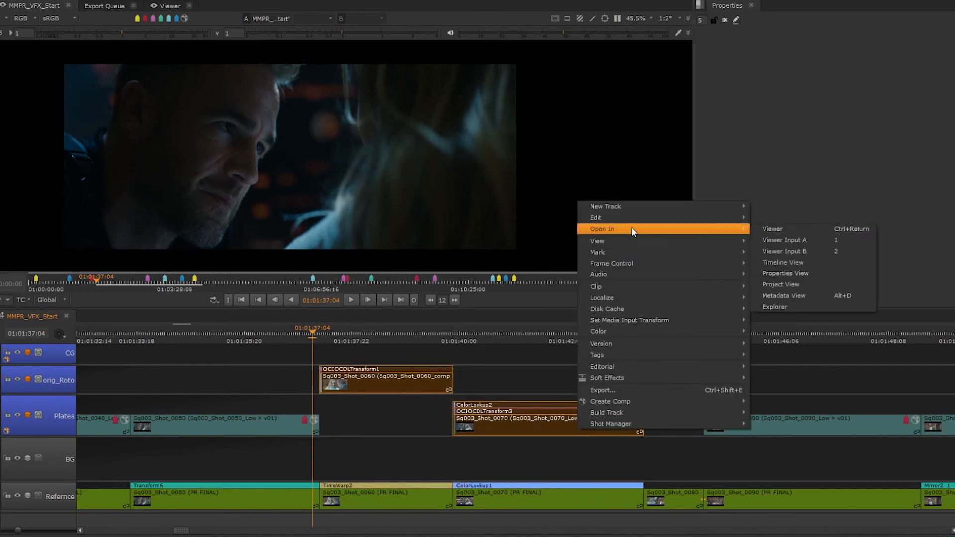
mouse_move(659, 220)
click(802, 284)
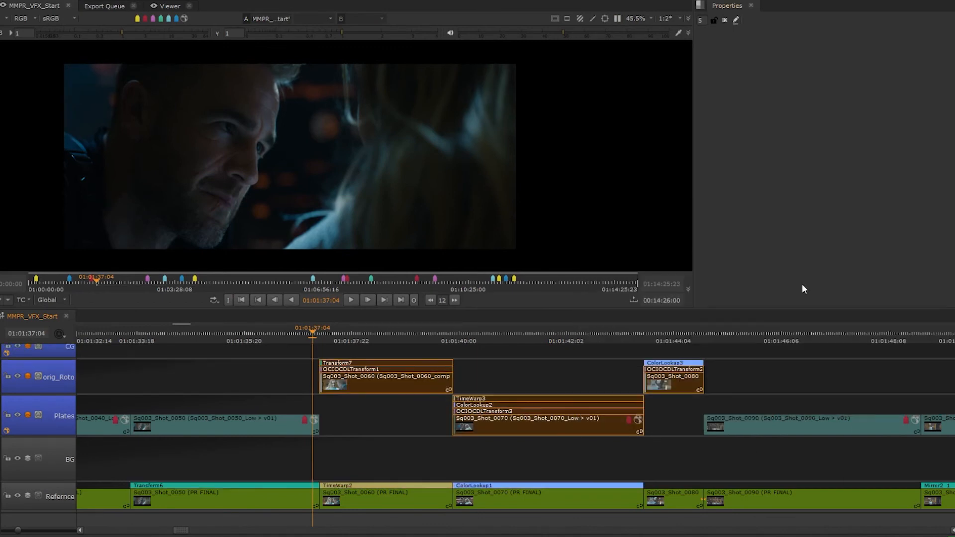
click(785, 384)
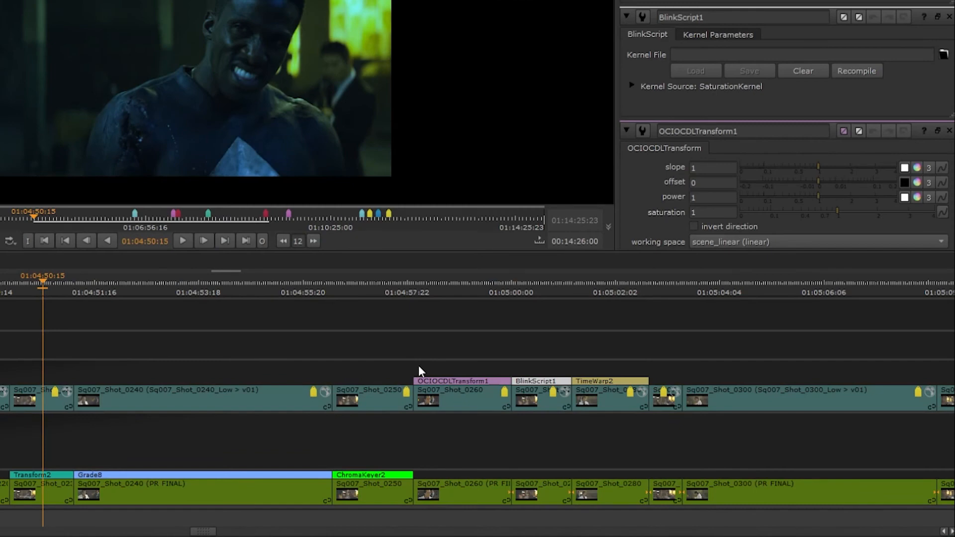
Use Special Replace Paste to swap the effects on the Sq007_Shot_0260, 0270 and 0280 plates for the copied Transform, Grade and ChromaKeyer
drag(419, 366, 618, 394)
right_click(616, 399)
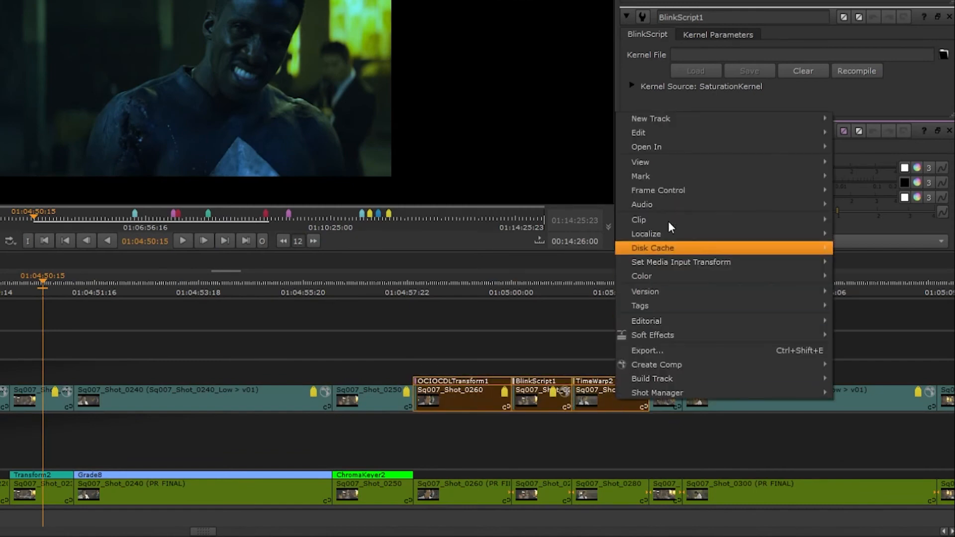
mouse_move(728, 133)
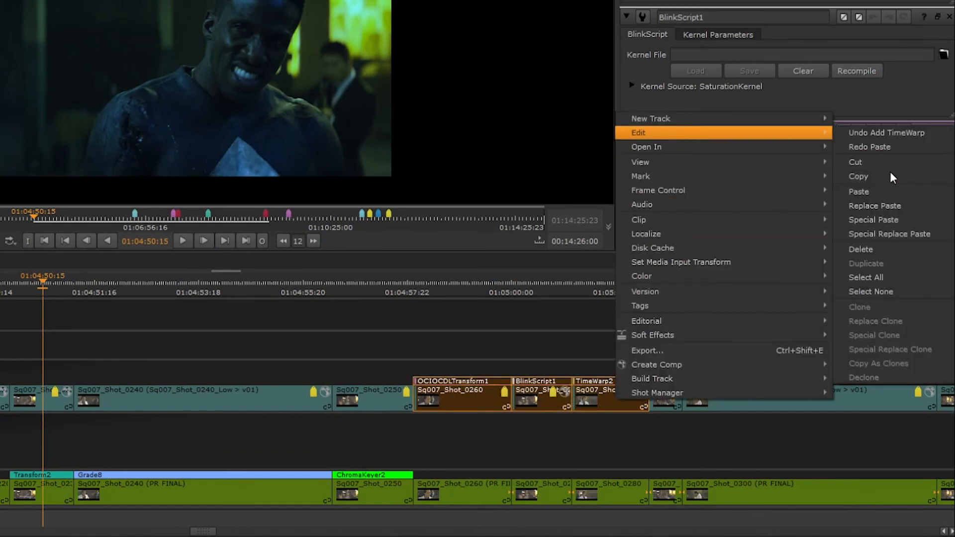
click(894, 223)
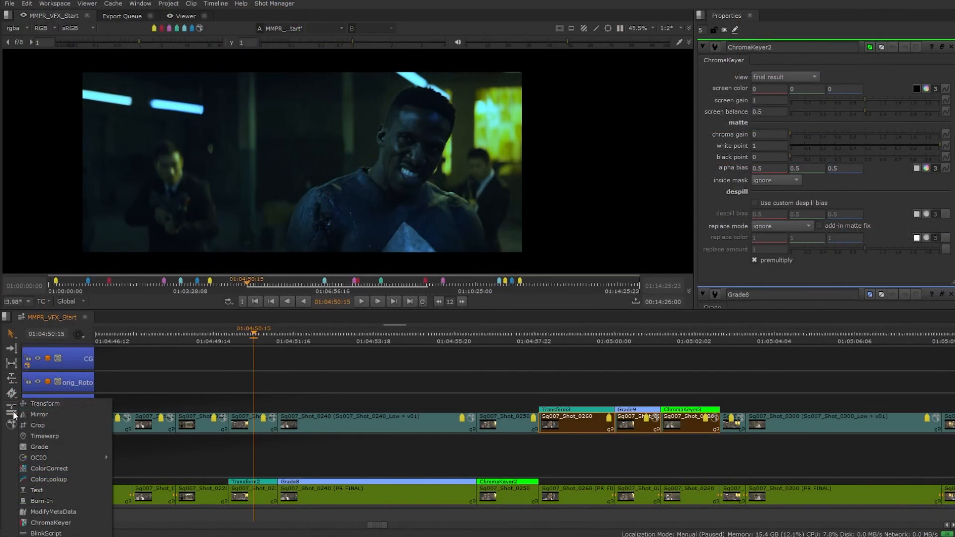
Check the OCIO soft effects and read Foundry support article Q100343 about automatically creating OCIOCDLTransform effects, down to its Python example
mouse_move(52, 455)
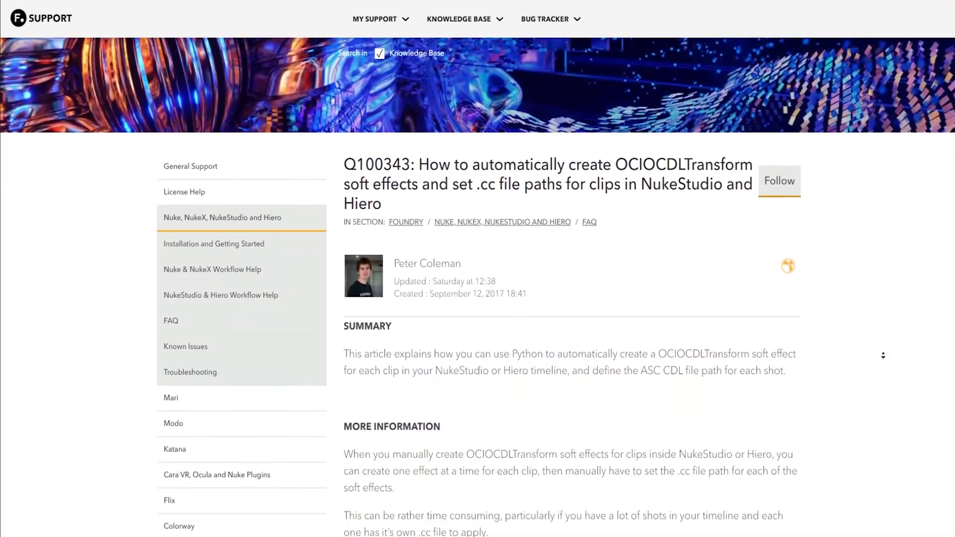
scroll(883, 356, down, 3)
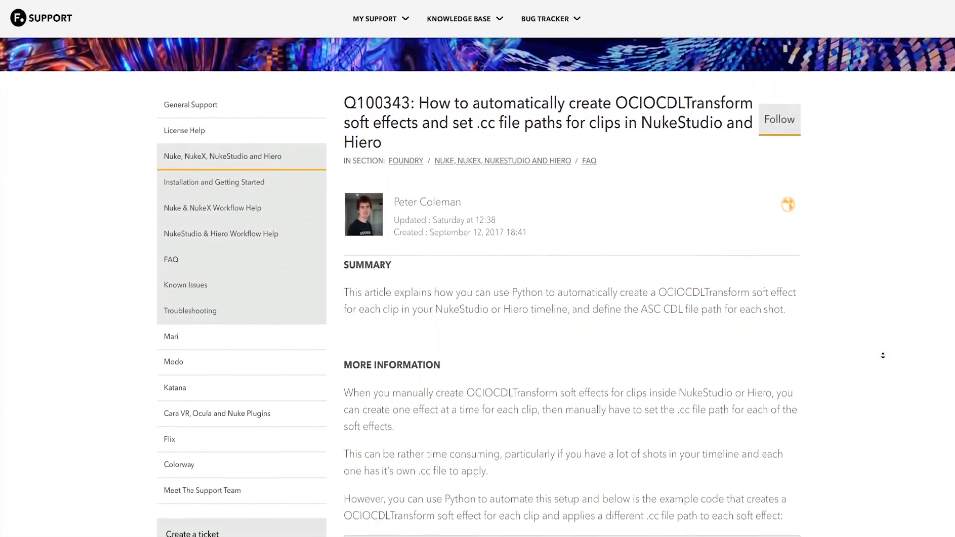
scroll(883, 356, down, 3)
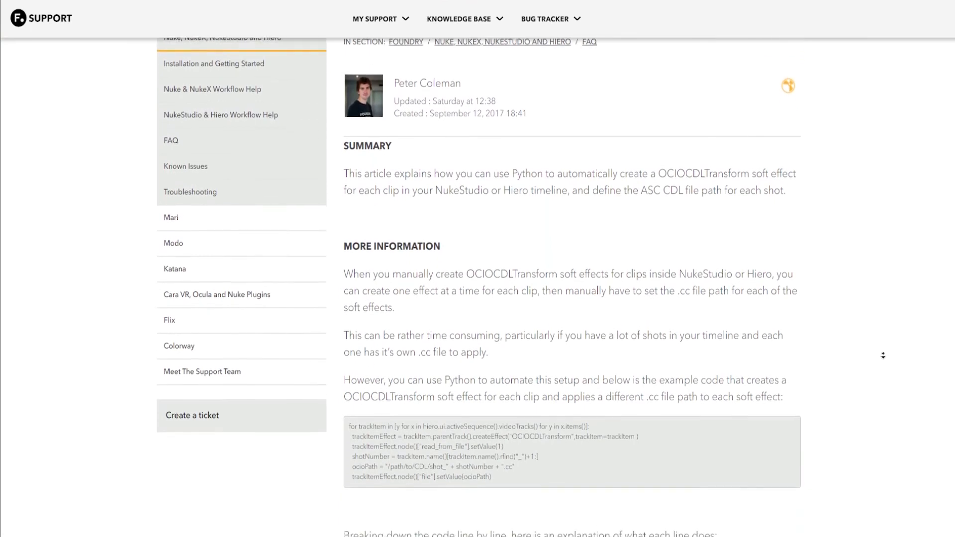
scroll(883, 355, down, 1)
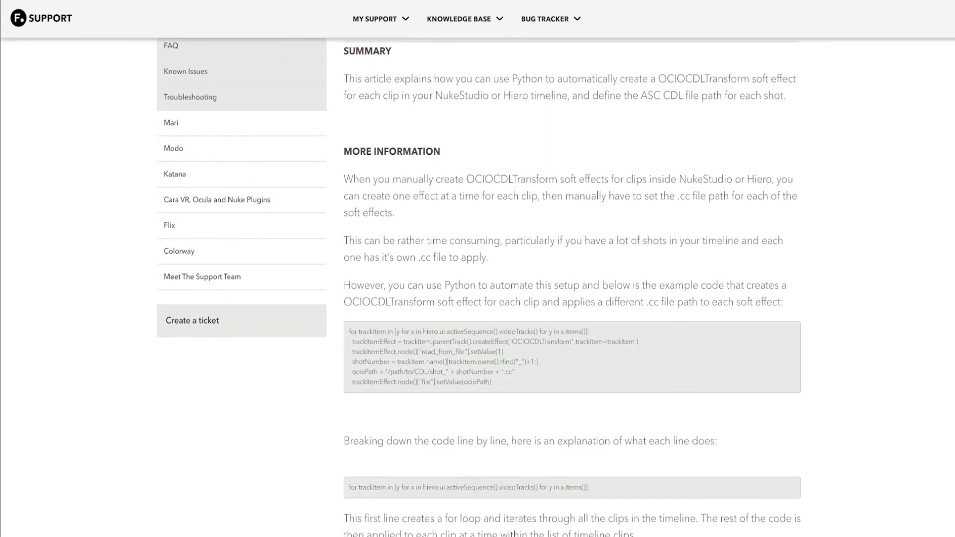